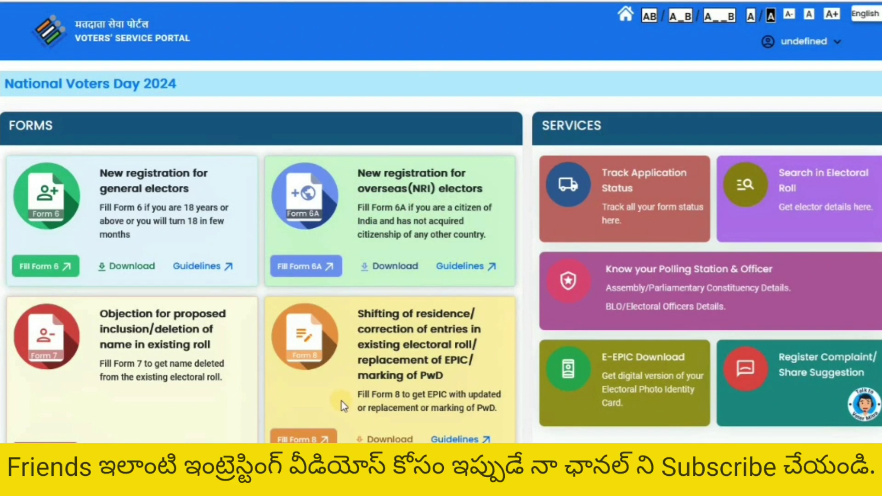
Step: Begin Form 8 for another elector via their pasted EPIC number, select their record, and choose Correction of Entries
click(305, 440)
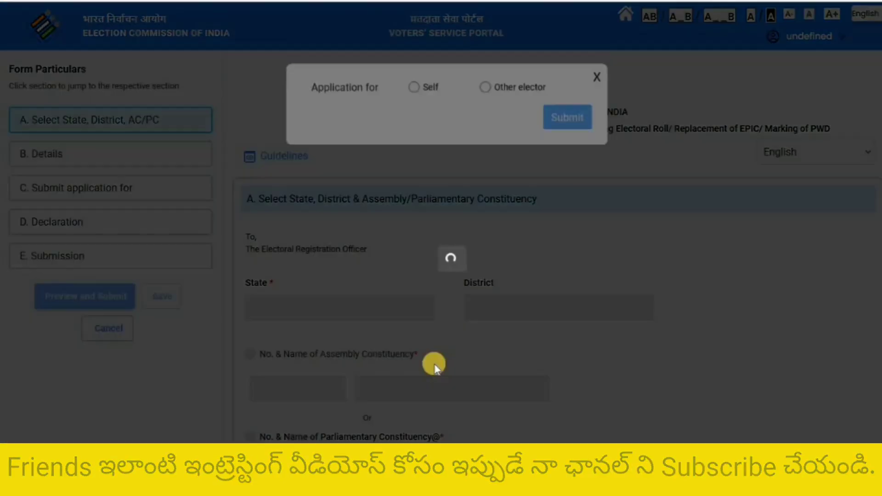
click(485, 107)
click(477, 160)
key(ctrl+v)
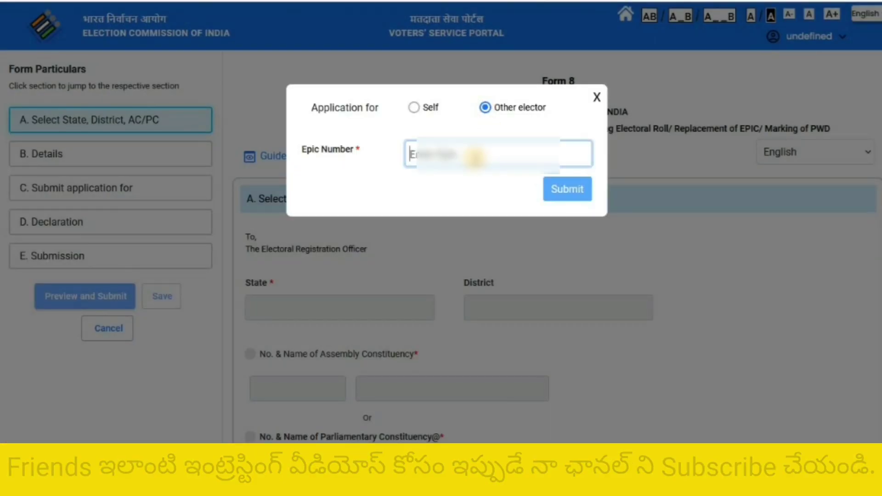
click(567, 190)
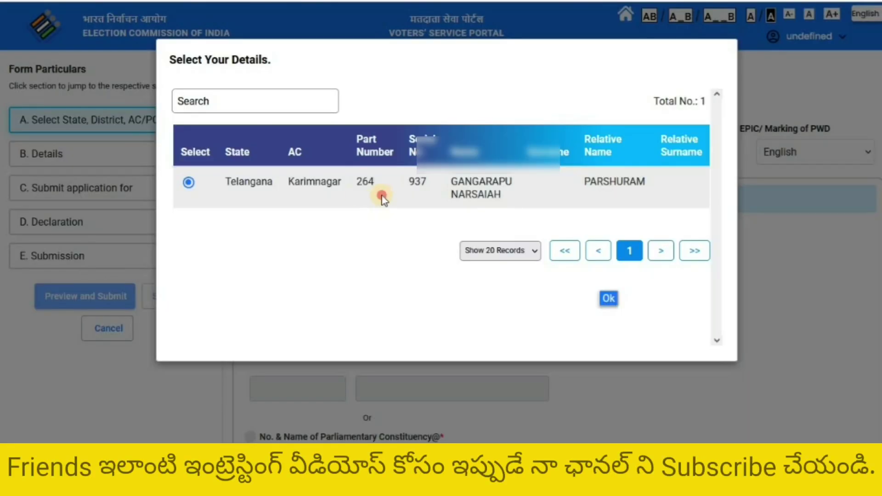
click(609, 298)
click(311, 210)
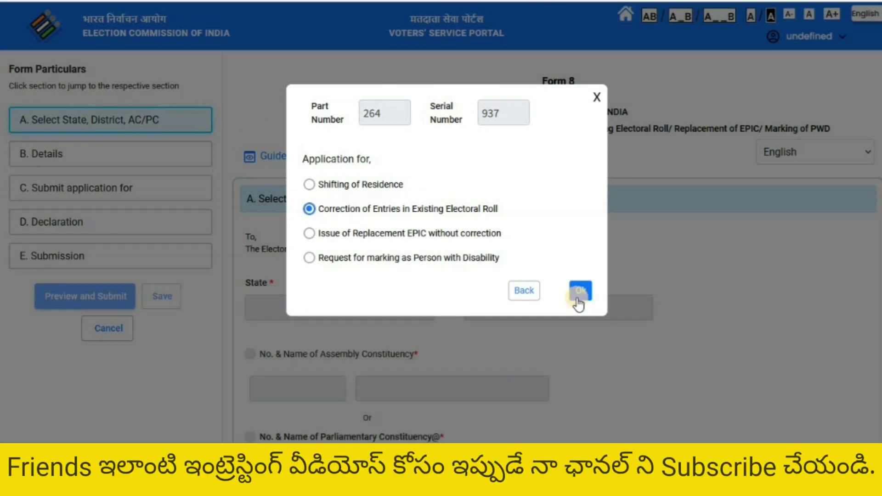
Step: Confirm the correction application type and complete section A of Form 8
click(580, 292)
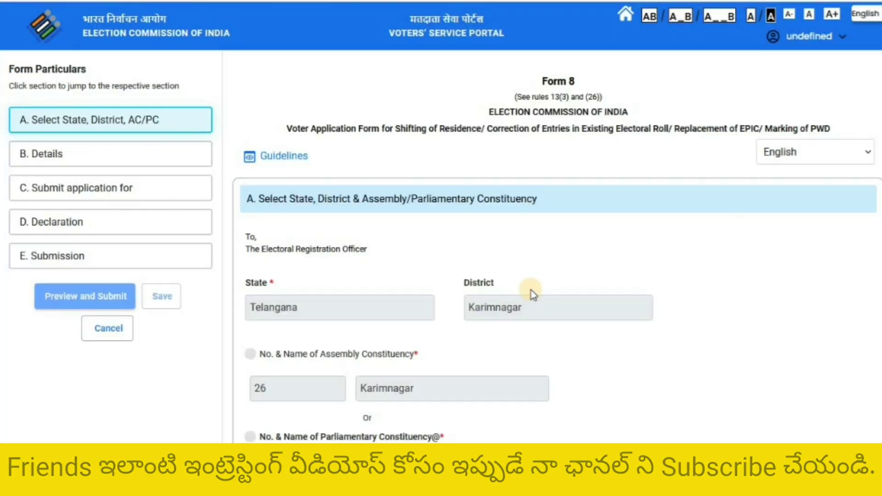
scroll(835, 252, down, 6)
click(849, 285)
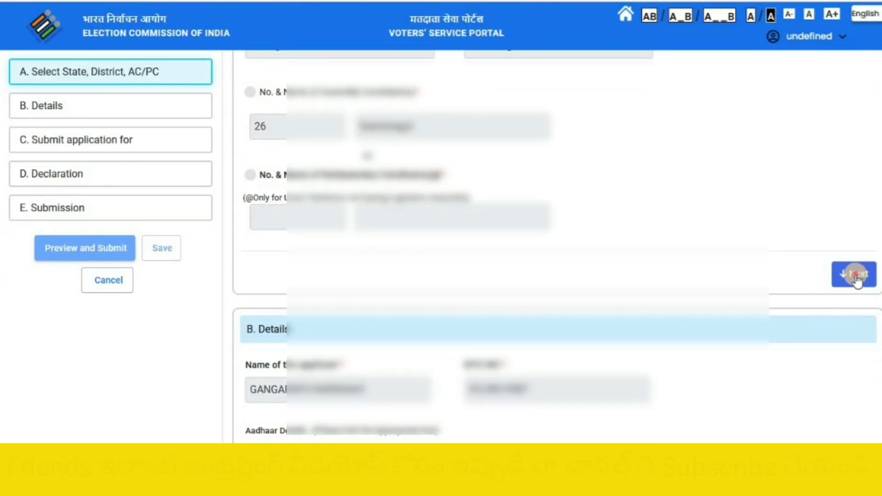
Step: Enter the elector's own mobile number under Details and continue to section C
click(254, 248)
click(301, 292)
text(9876543210)
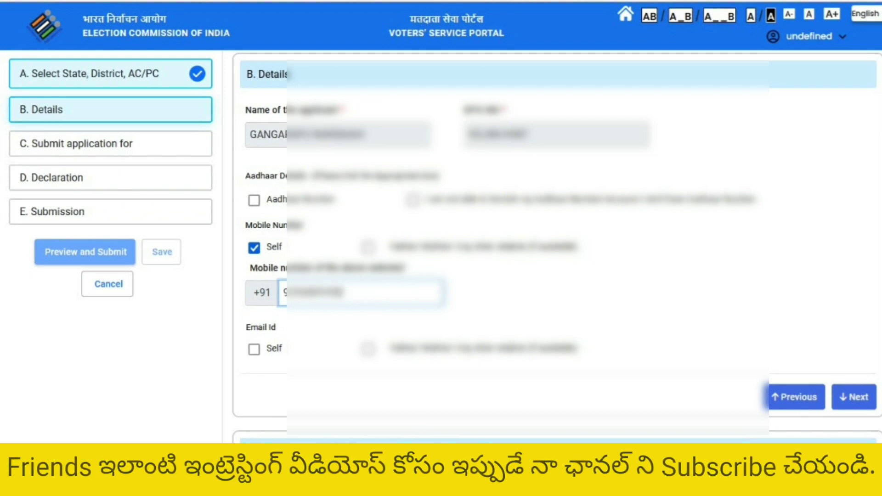
click(853, 394)
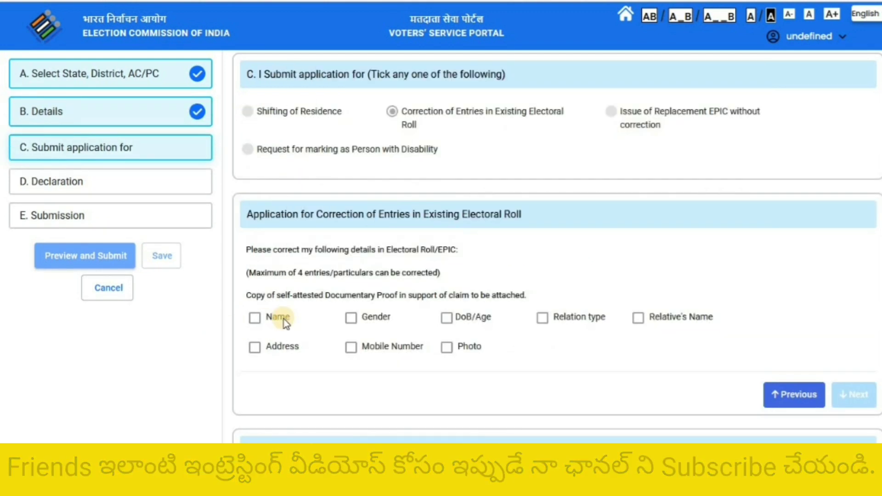
Step: Mark relation type and relative's name for correction, with the relation set to Father
click(542, 318)
click(696, 323)
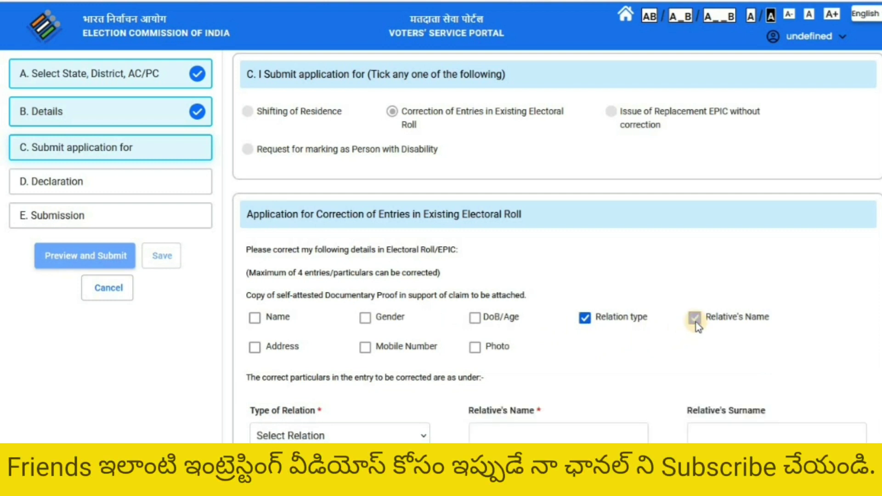
scroll(506, 394, down, 3)
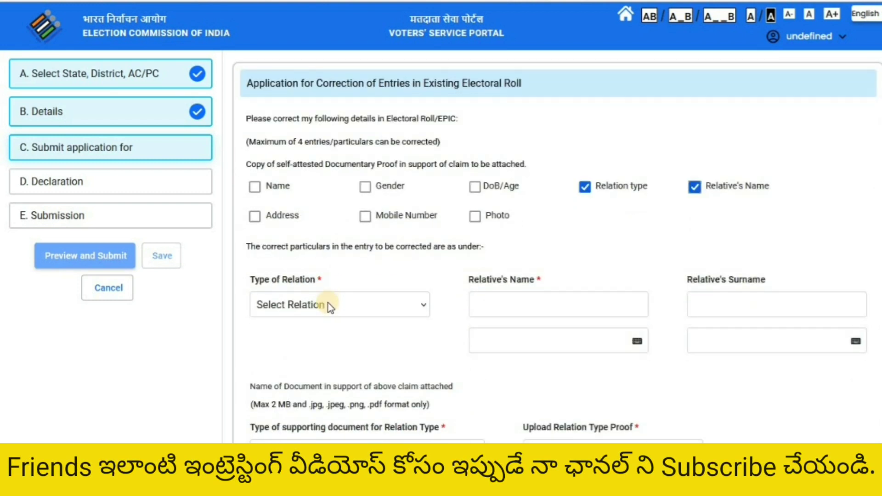
click(344, 310)
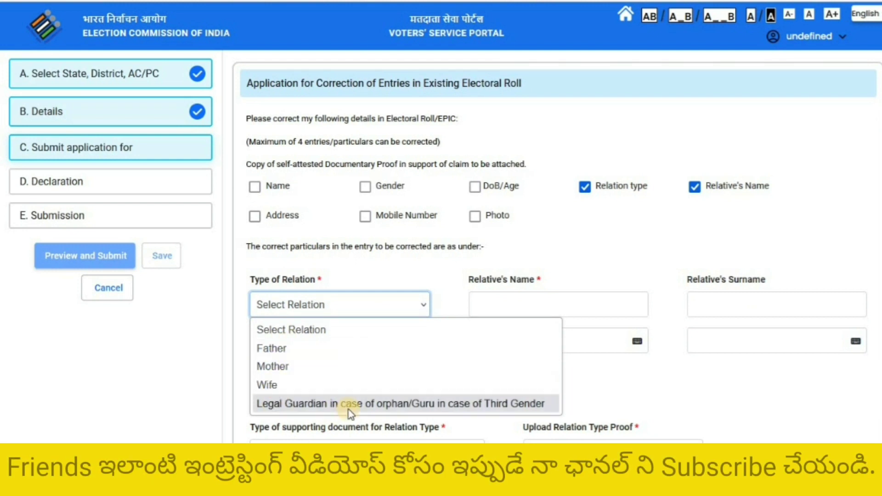
click(272, 349)
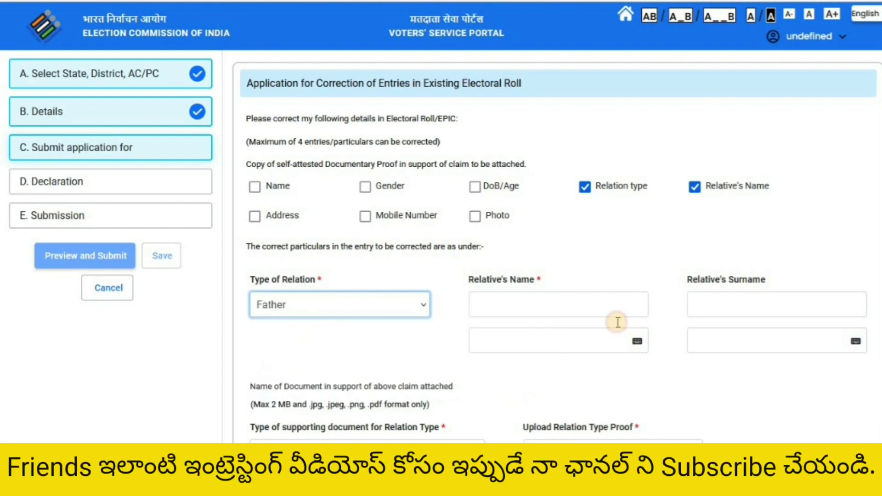
Step: Enter the relative's corrected name in the Relative's Name field
click(548, 306)
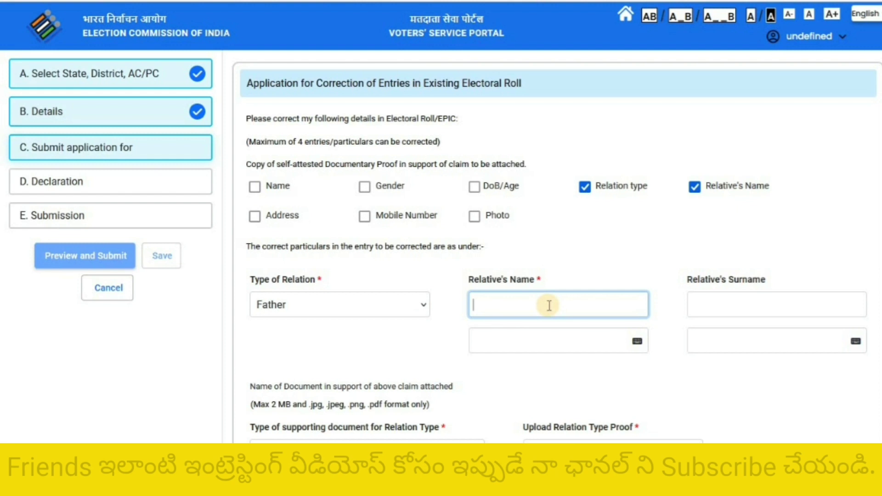
text(d)
key(BackSpace)
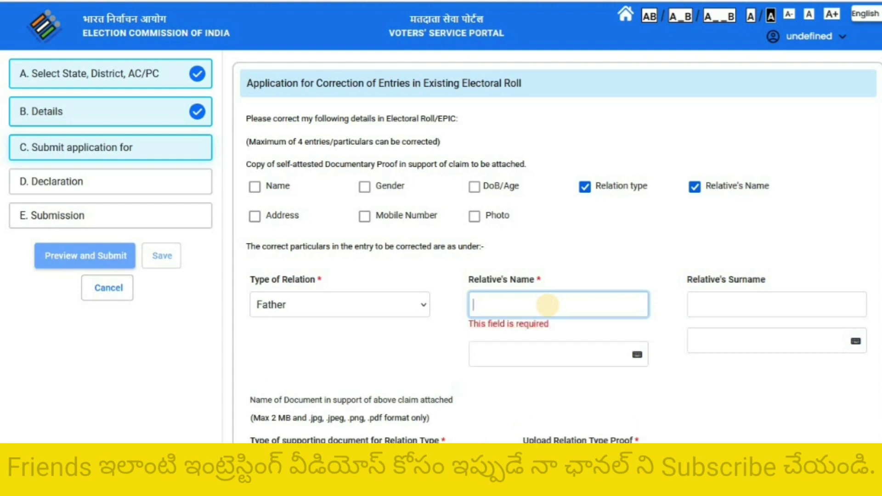
text(KLASJDFSDL)
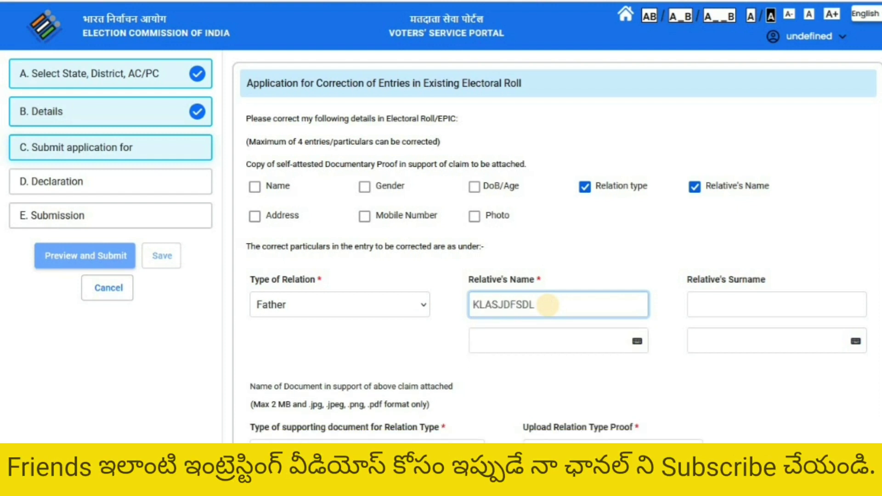
text( KKASDLKFJ)
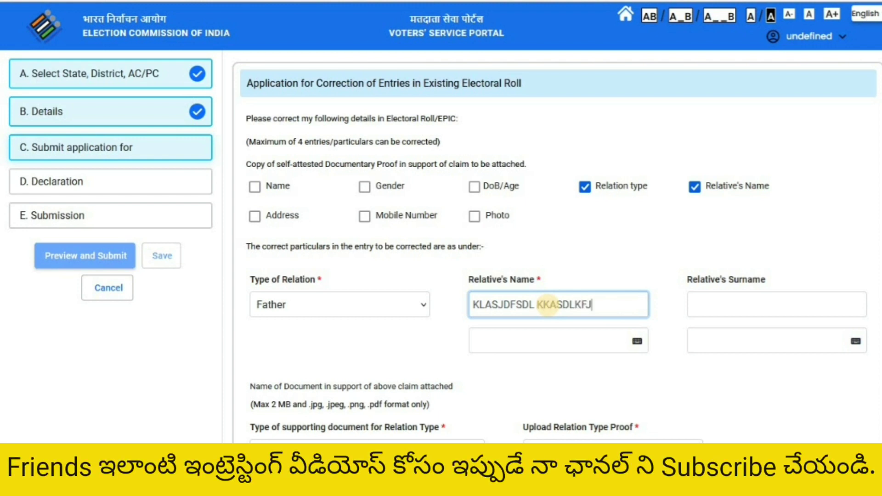
click(760, 305)
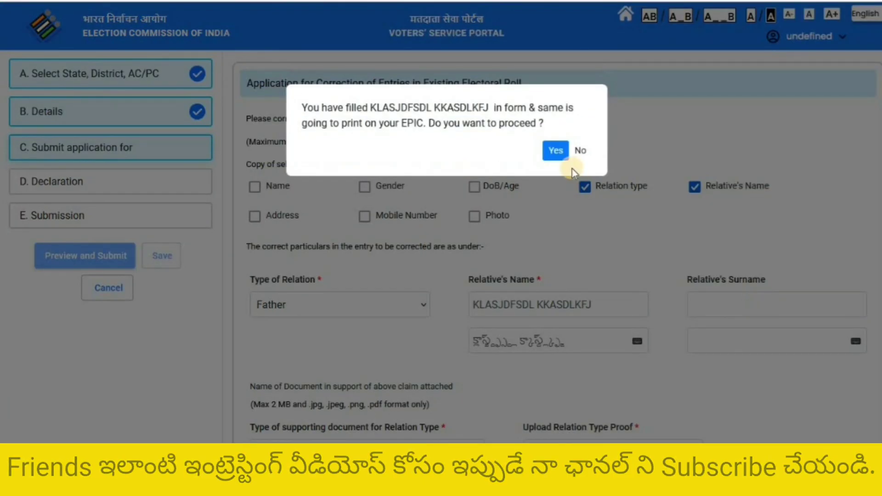
Step: Accept printing the relative's name on the EPIC, then open the relation type proof document list
click(554, 157)
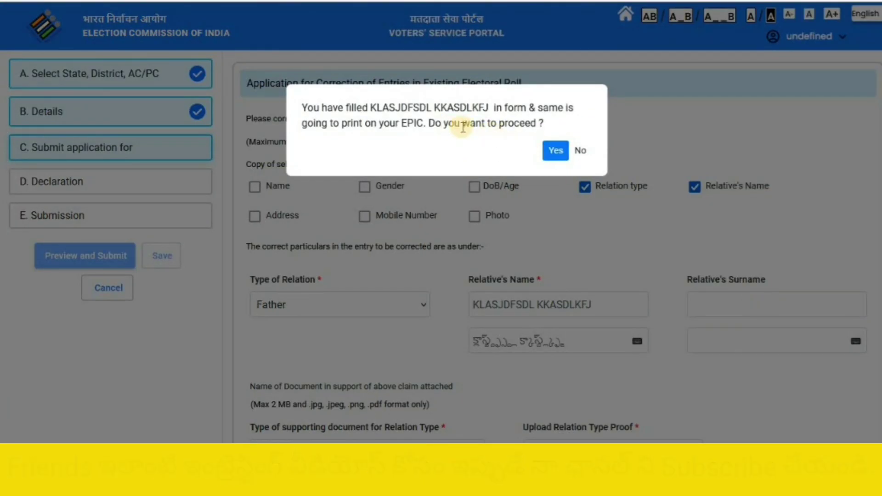
click(556, 155)
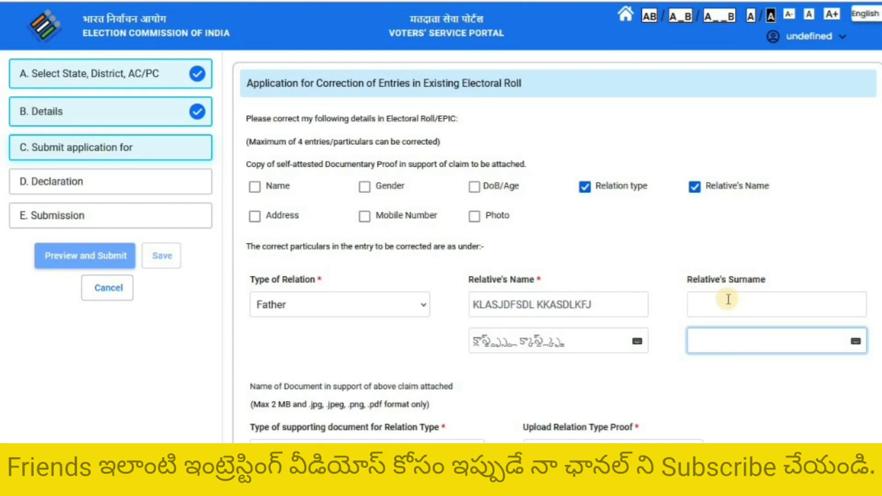
click(720, 301)
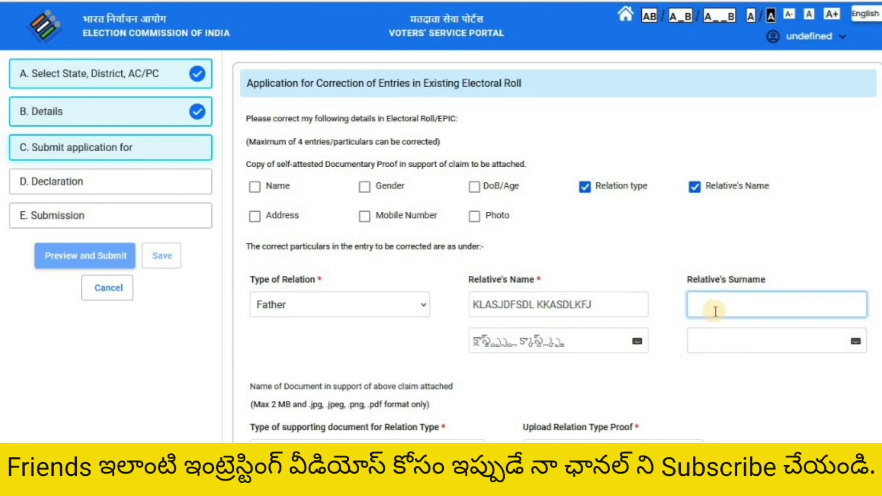
scroll(270, 243, down, 2)
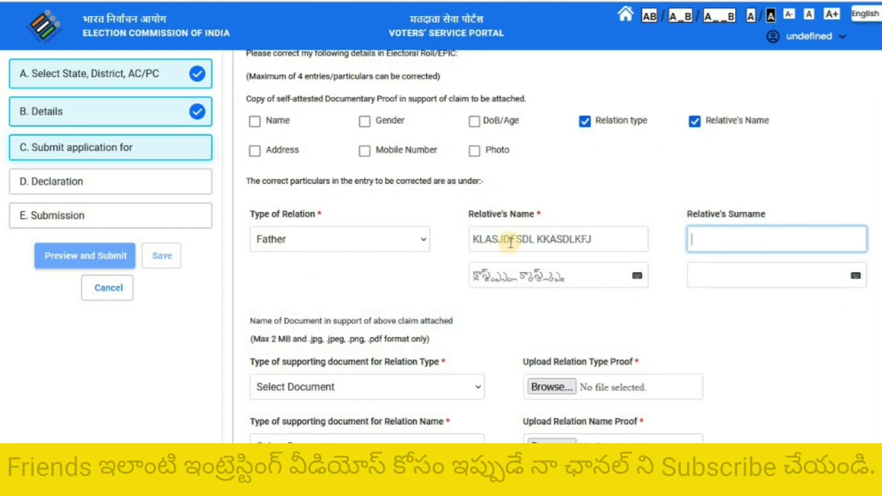
scroll(459, 246, down, 1)
scroll(444, 248, down, 3)
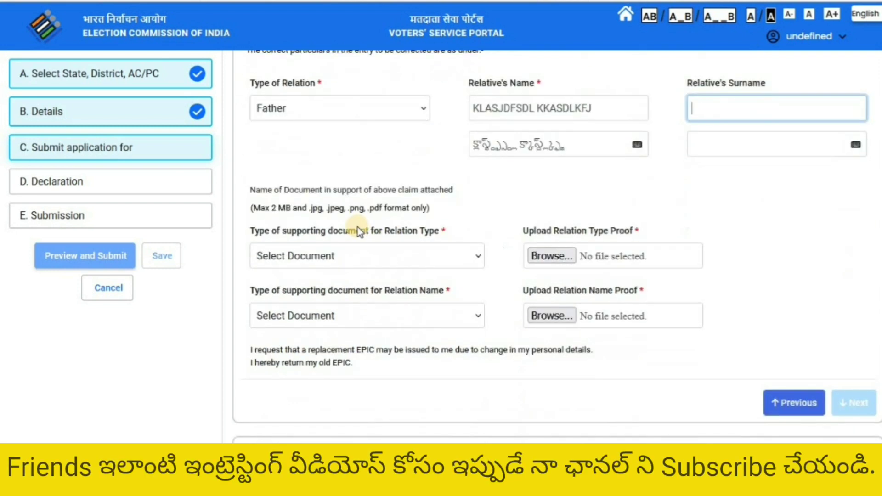
click(341, 264)
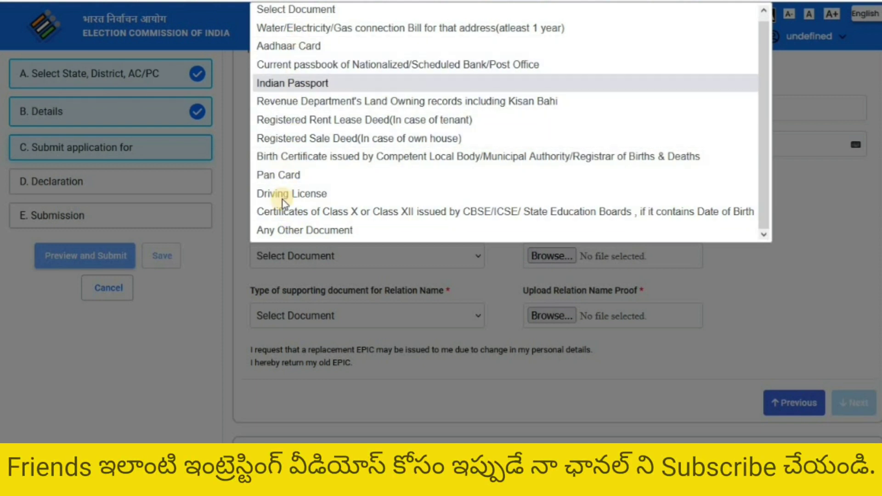
Step: Choose Any Other Document as relation type proof and name it MARRIAGE CERTIFICATE
click(296, 230)
click(555, 150)
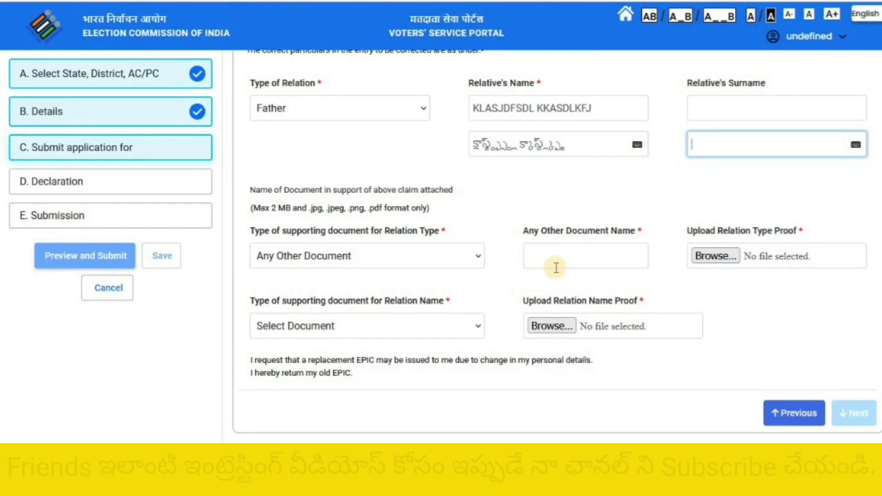
click(556, 255)
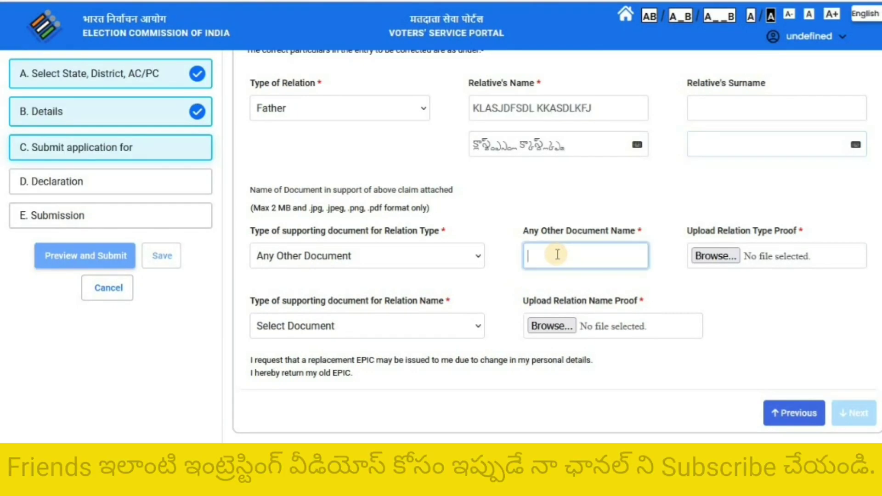
text(MARRI)
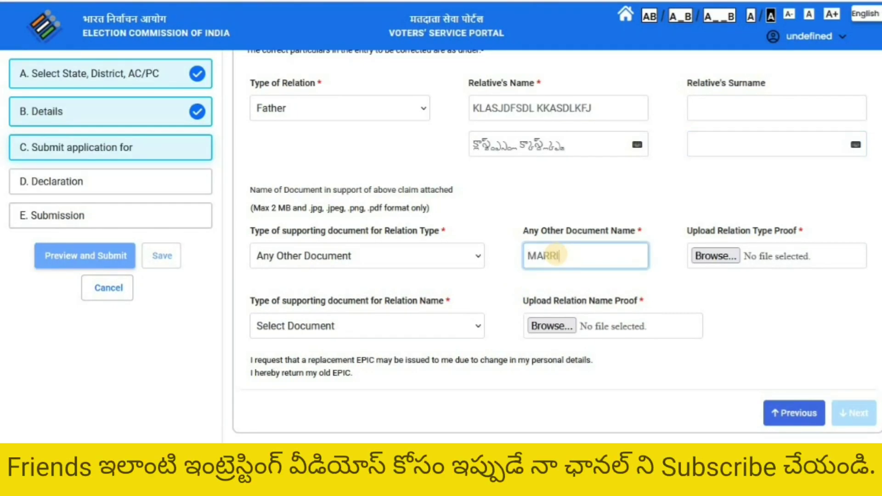
text(AGE CERTIFICAE)
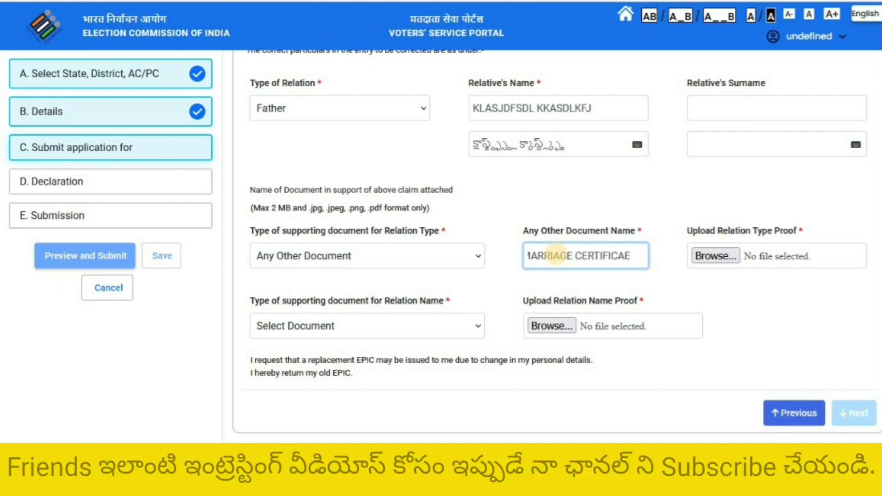
key(BackSpace)
text(TE)
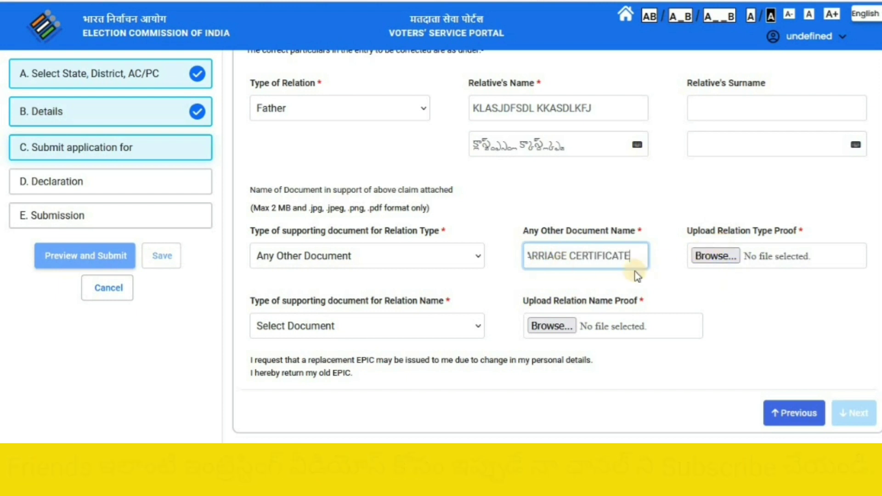
Step: Recheck the relation type document choice, keeping Any Other Document, and browse for its proof file
drag(634, 257, 423, 261)
click(420, 257)
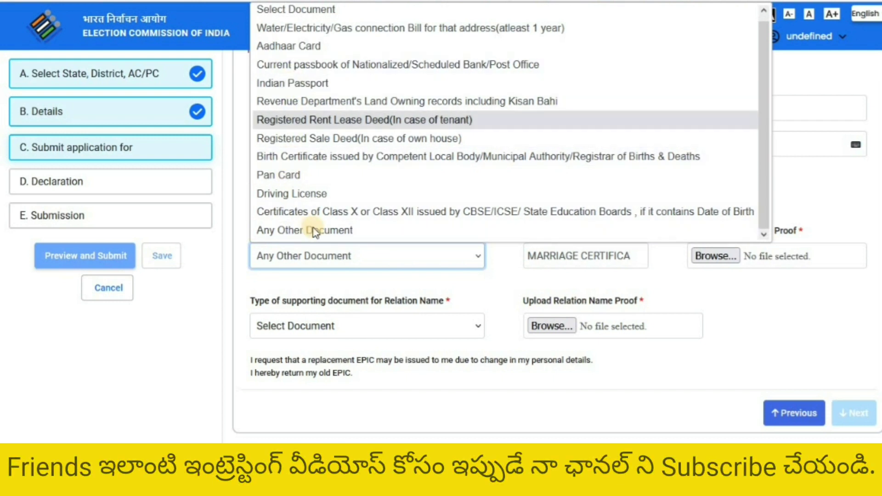
click(692, 267)
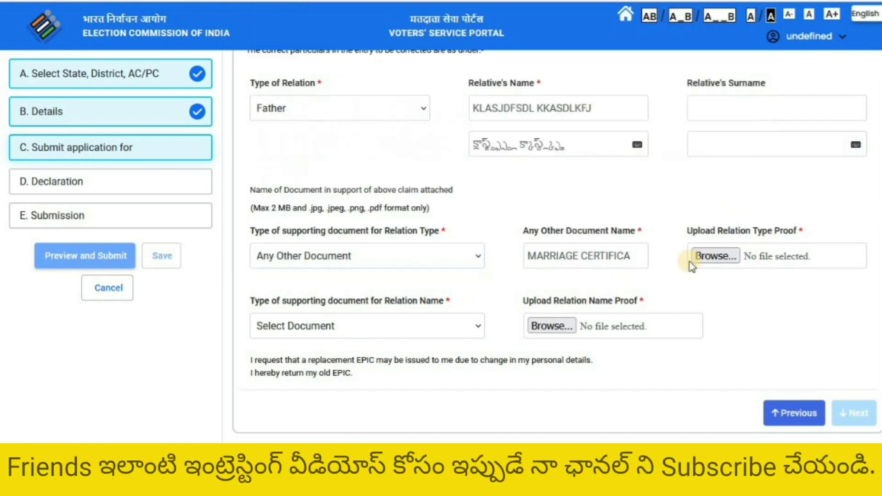
click(715, 259)
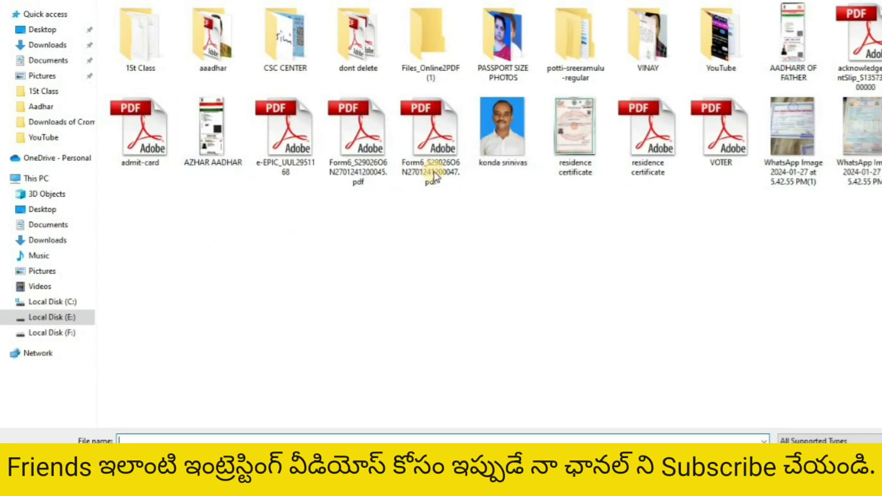
Step: Upload the latest WhatsApp image as relation type proof and the Aadhaar image as relation name proof
click(858, 138)
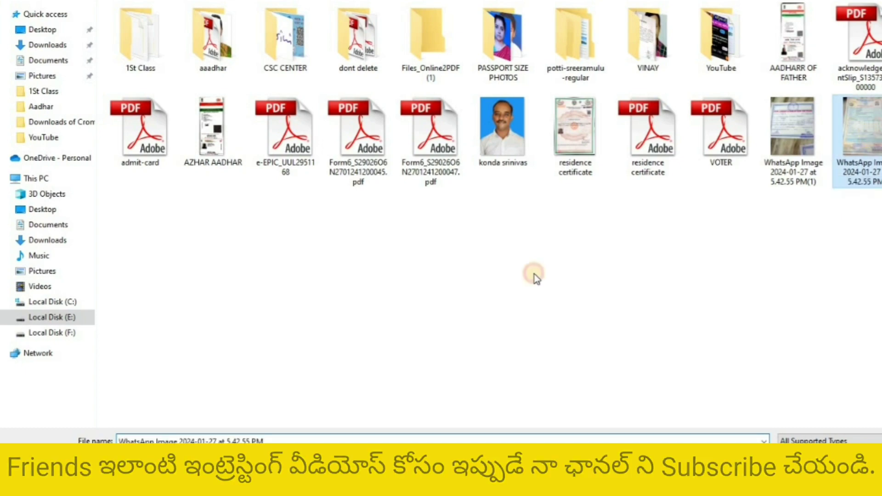
key(Return)
click(571, 327)
click(216, 170)
key(Return)
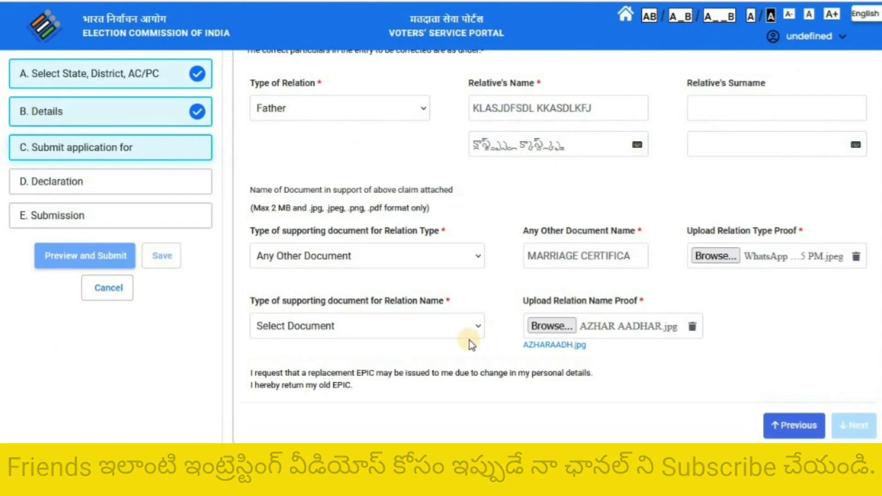
Step: Set Aadhaar Card as the relation name proof type and advance to the Declaration step
click(349, 326)
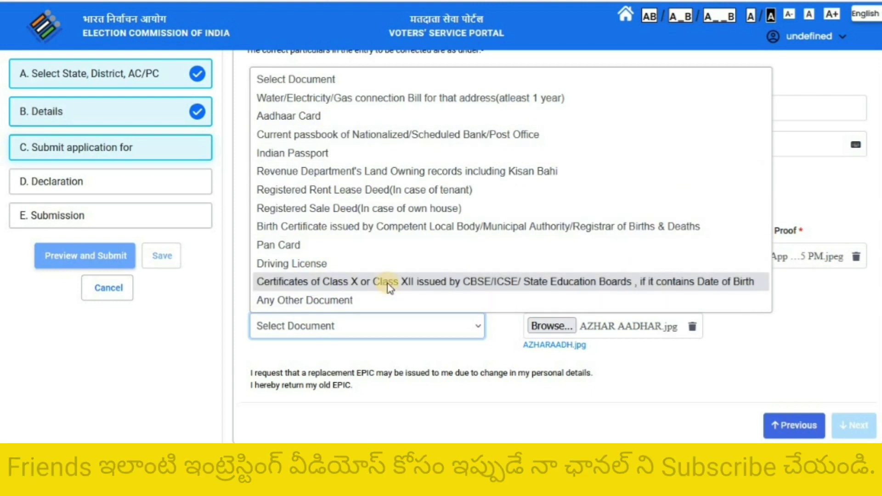
click(314, 118)
drag(374, 307, 447, 343)
click(329, 331)
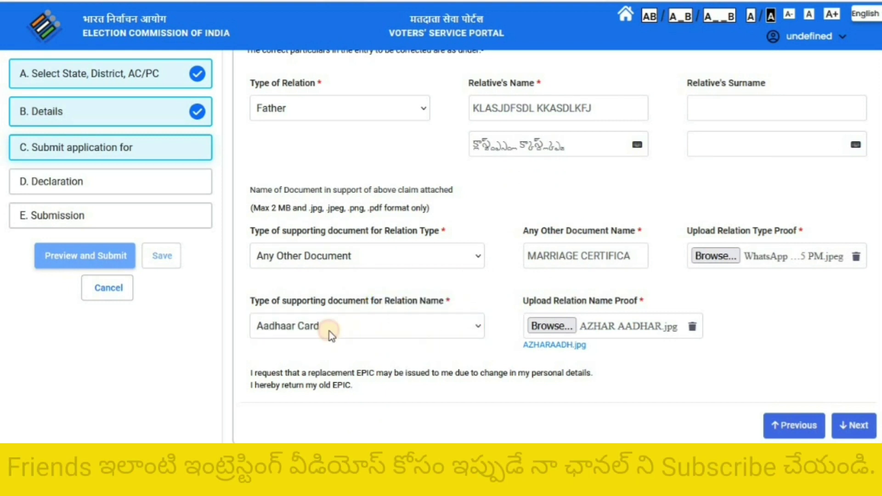
click(858, 427)
click(510, 190)
Step: Enter KARIMNAGAR as the declaration place, fill in the captcha, and open the Form 8 preview
text(KARI)
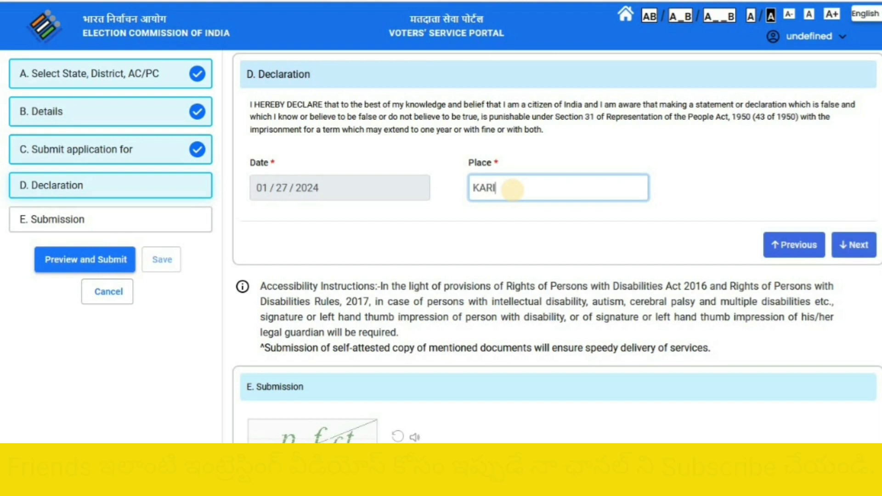
text(MNAGAR)
click(861, 245)
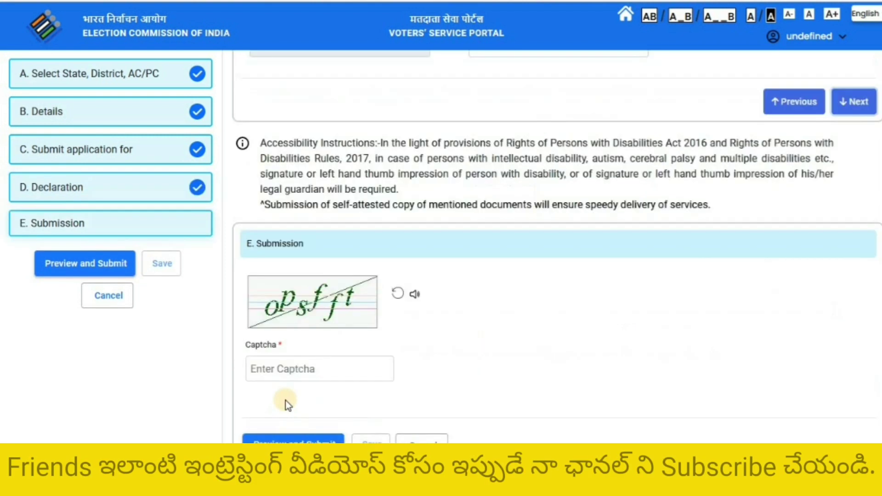
click(299, 354)
text(opsfft)
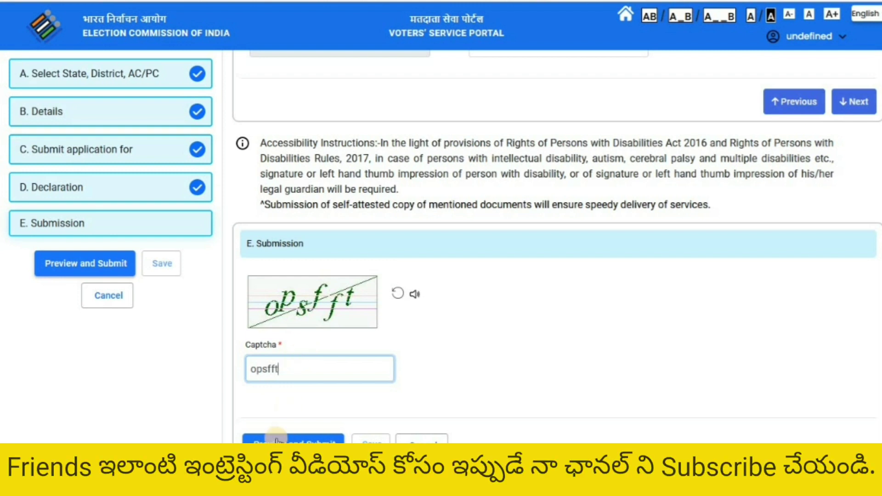
click(297, 439)
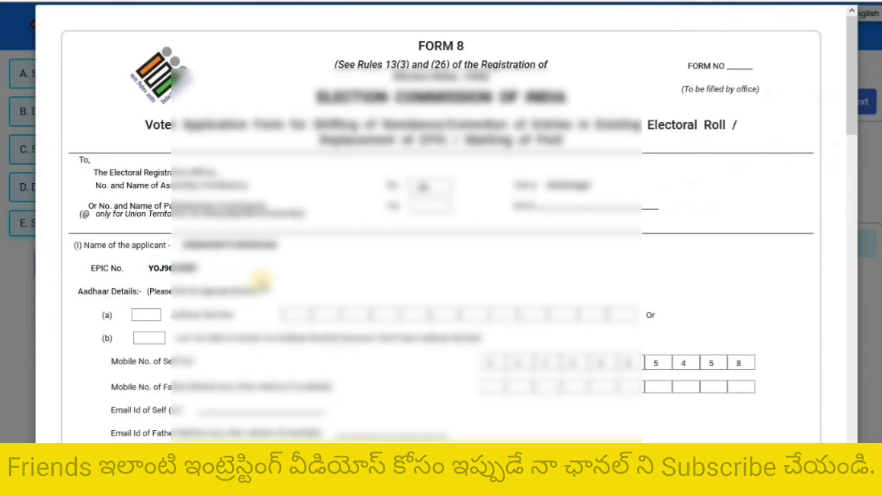